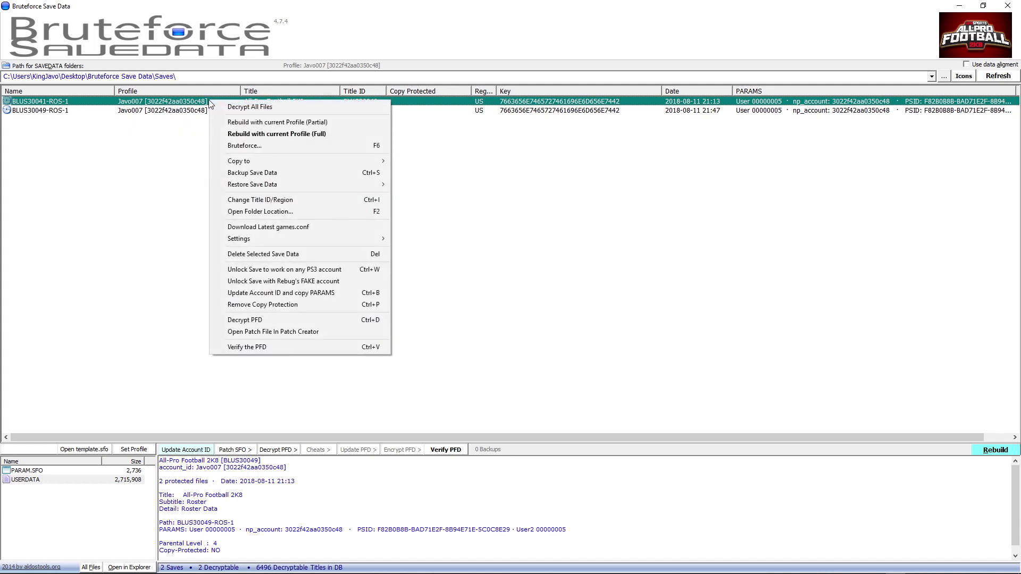
Fully rebuild the BLUS30041-ROS-1 save with the current profile, confirming Yes
{"action": "left_click", "coordinate": [262, 136]}
{"action": "left_click", "coordinate": [490, 326]}
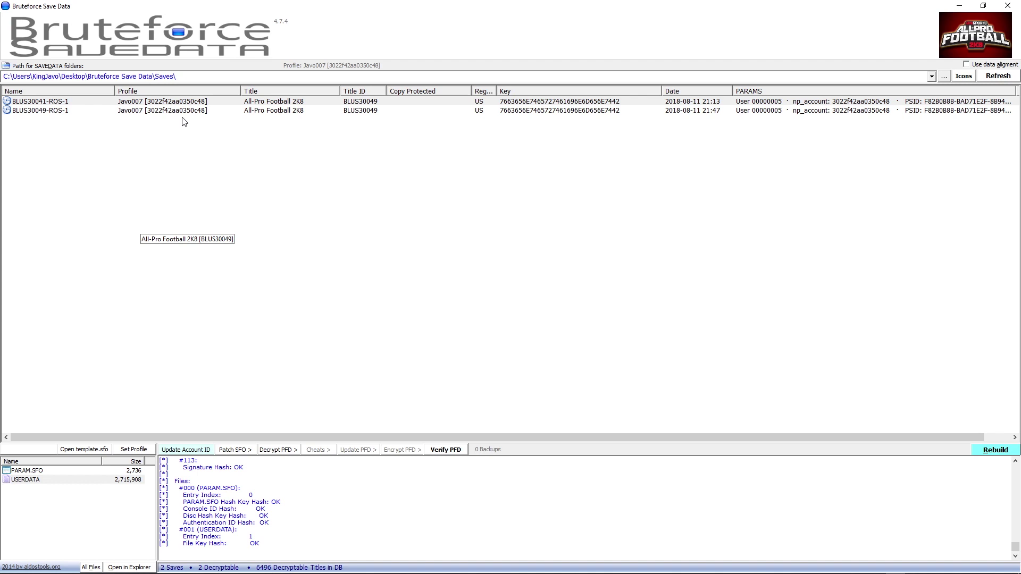
{"action": "left_click", "coordinate": [177, 102]}
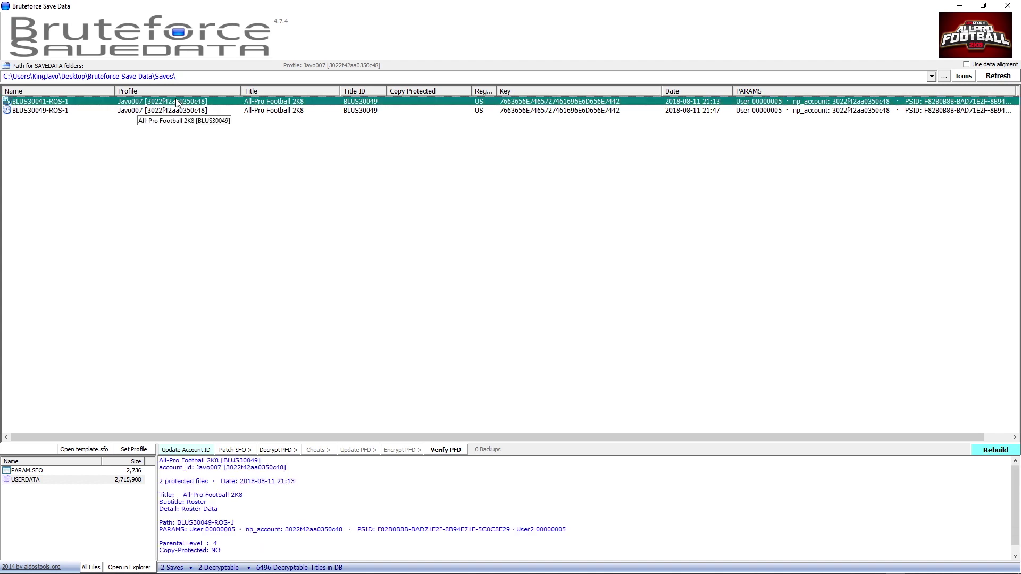
Keep Profile 1 as the active profile, then select the BLUS30049-ROS-1 save
{"action": "right_click", "coordinate": [177, 102]}
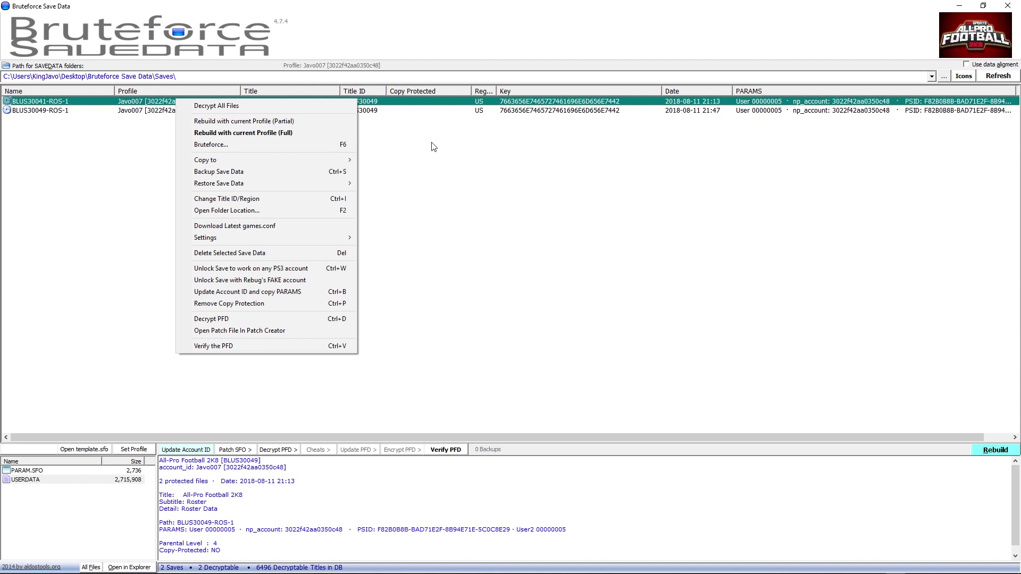
{"action": "left_click", "coordinate": [145, 451]}
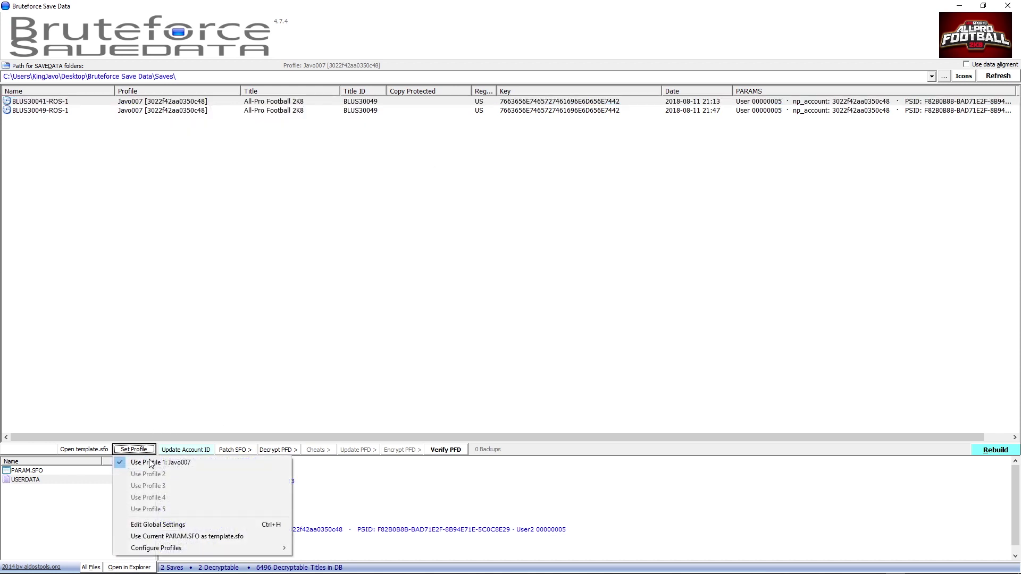
{"action": "left_click", "coordinate": [242, 209]}
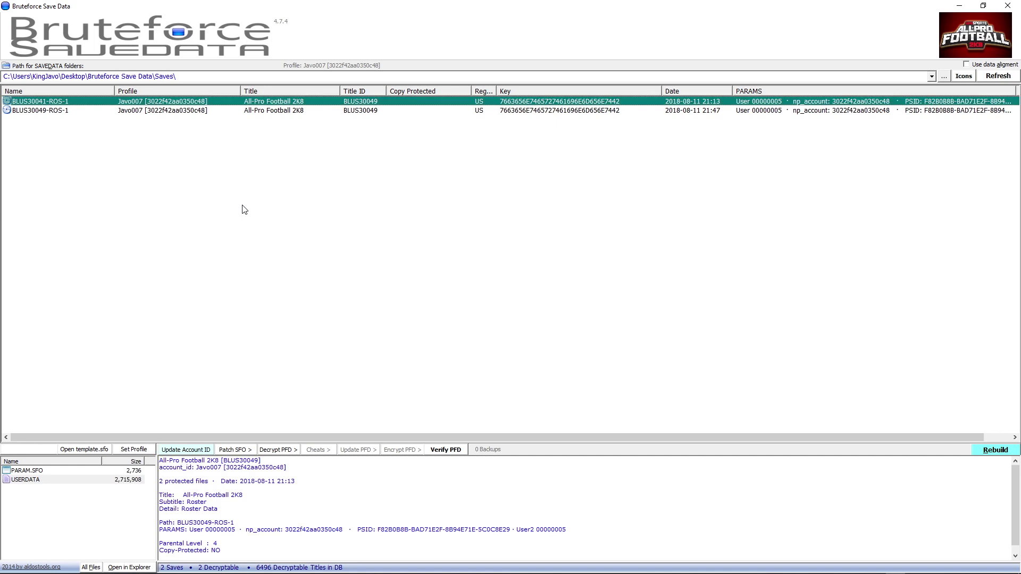
{"action": "left_click", "coordinate": [181, 110]}
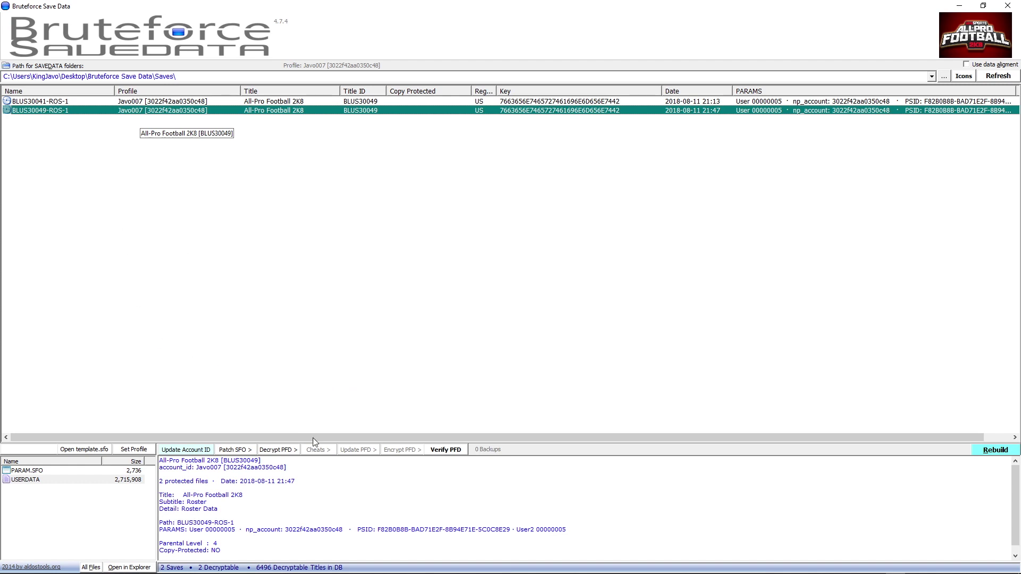
Decrypt BLUS30049-ROS-1's USERDATA with Decrypt Selected Files, then reselect that save
{"action": "left_click", "coordinate": [290, 451]}
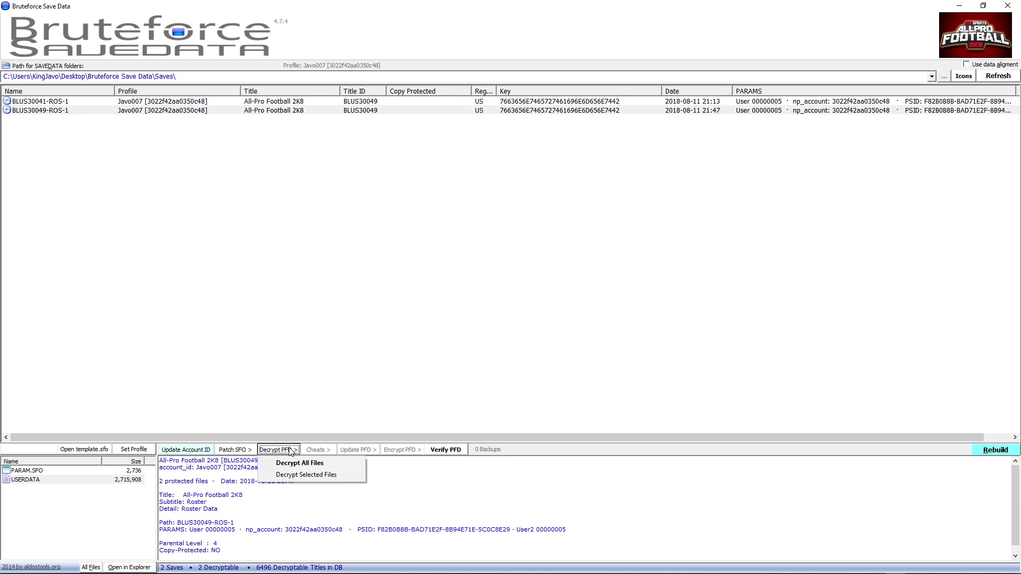
{"action": "left_click", "coordinate": [297, 474]}
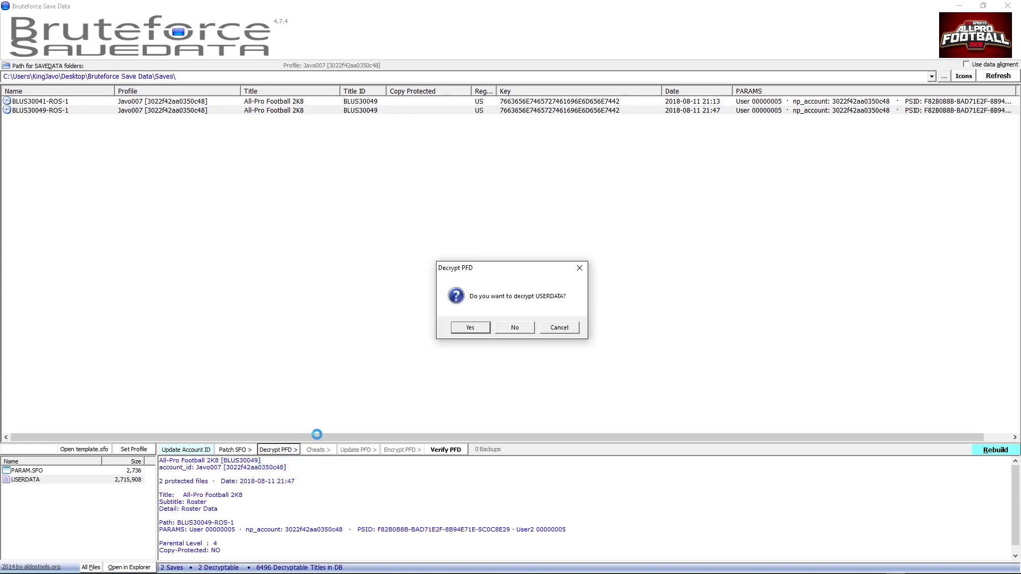
{"action": "left_click", "coordinate": [468, 330]}
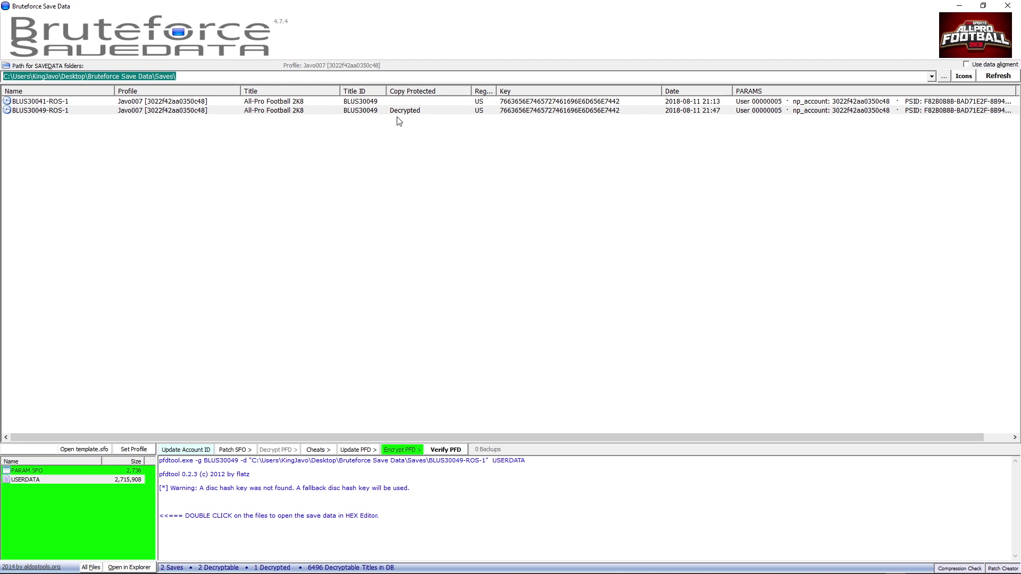
{"action": "left_click", "coordinate": [450, 112]}
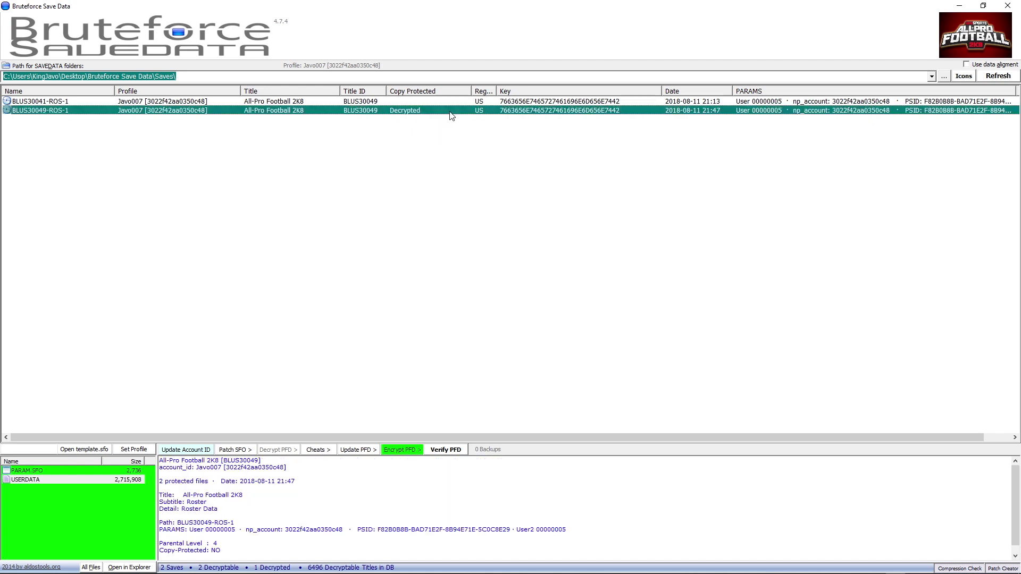
{"action": "left_click", "coordinate": [411, 103]}
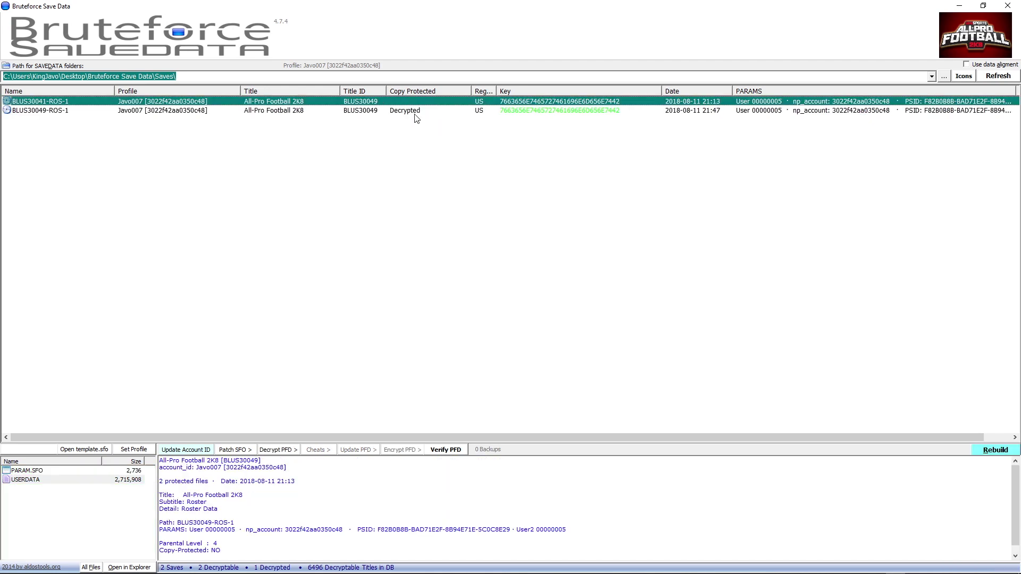
{"action": "left_click", "coordinate": [416, 111]}
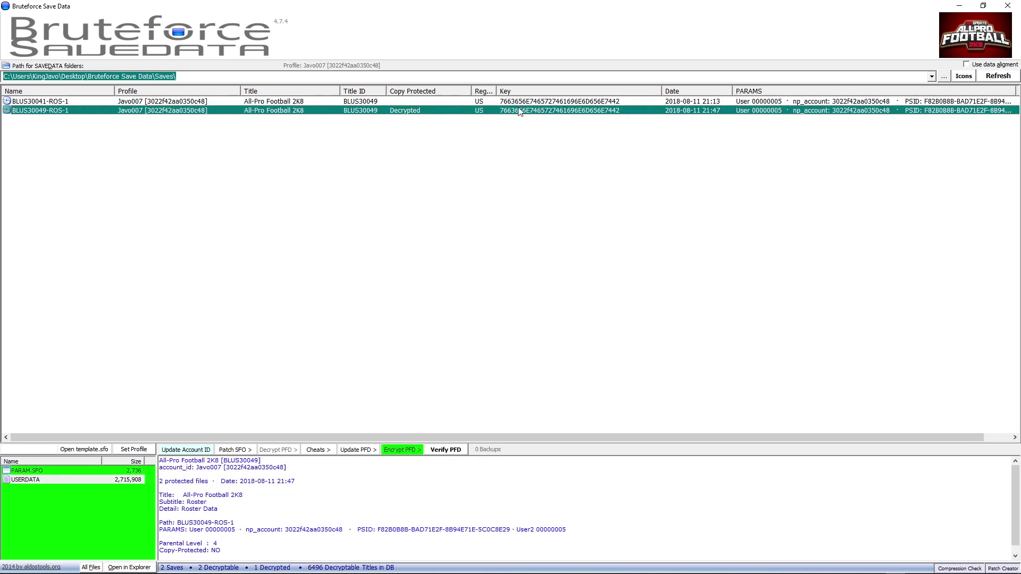
{"action": "left_click", "coordinate": [472, 112]}
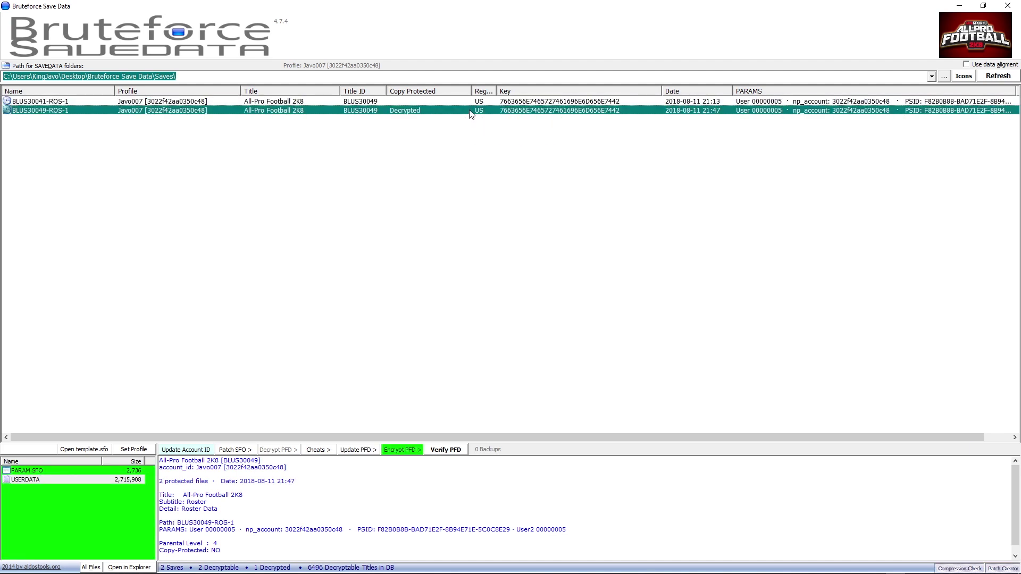
Browse to Bruteforce Save Data\Saves\BLUS30049-ROS-1, select USERDATA, and launch APFe
{"action": "left_click", "coordinate": [959, 6]}
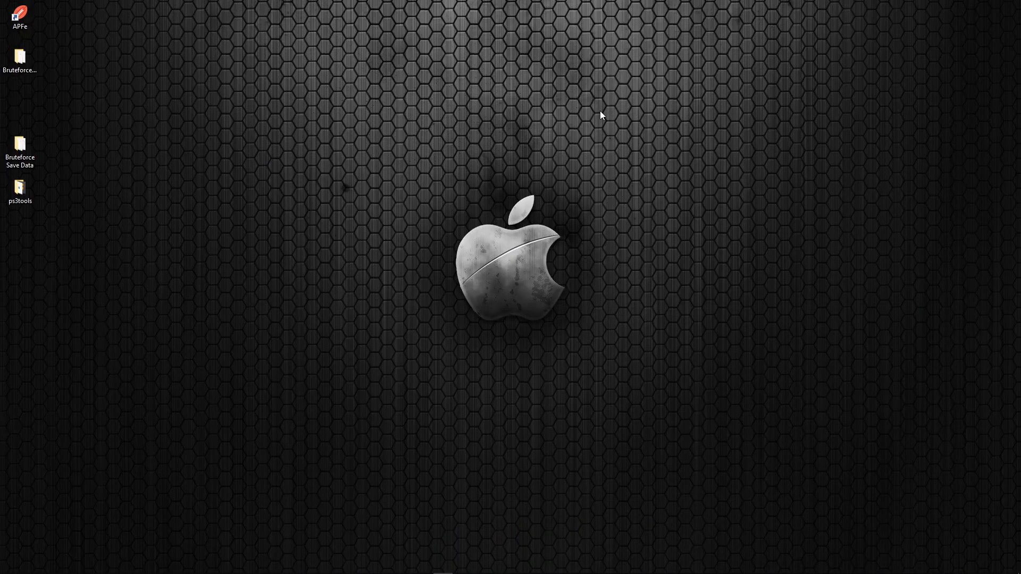
{"action": "double_click", "coordinate": [20, 149]}
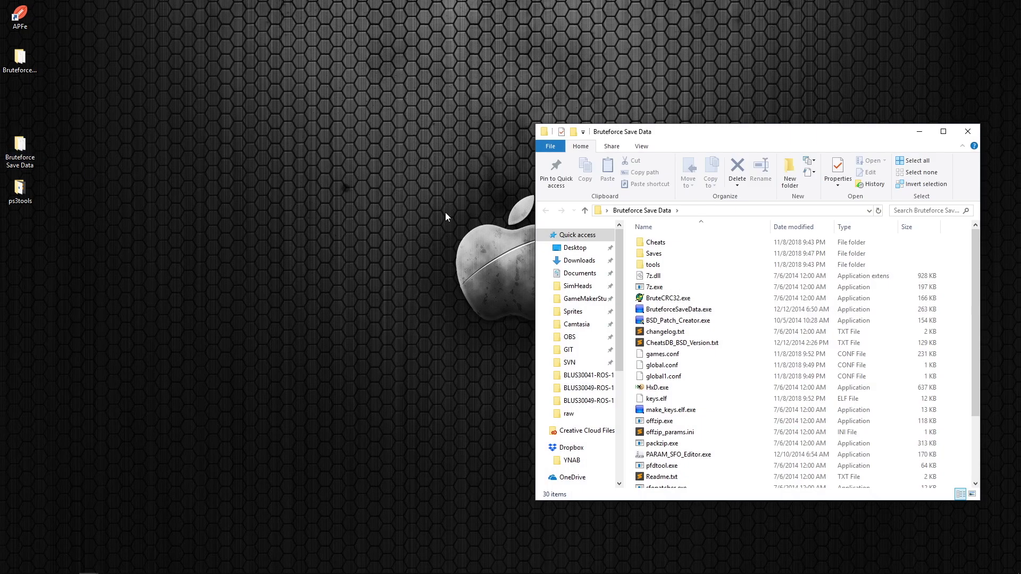
{"action": "double_click", "coordinate": [654, 254]}
{"action": "double_click", "coordinate": [654, 254]}
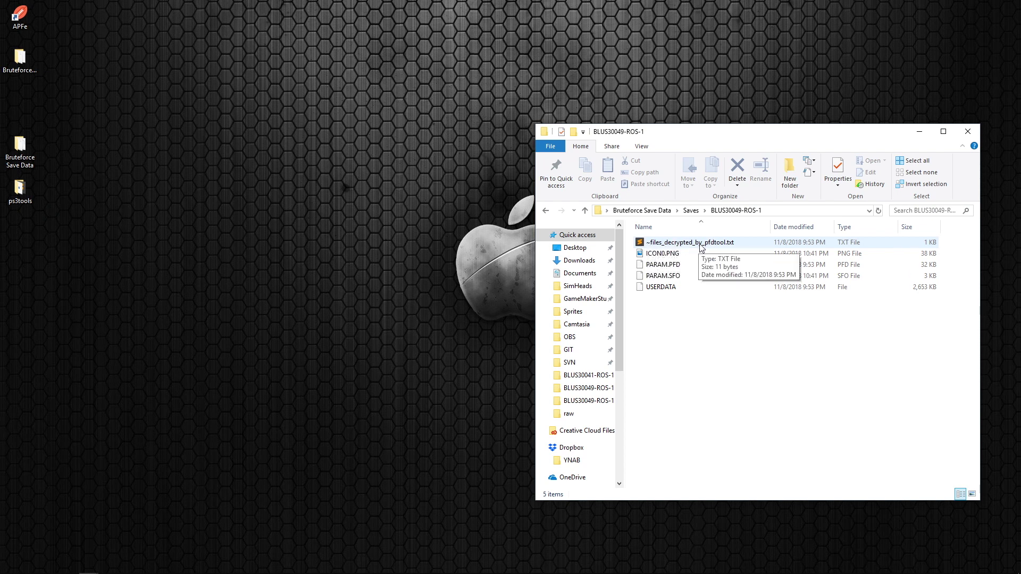
{"action": "left_click", "coordinate": [660, 289]}
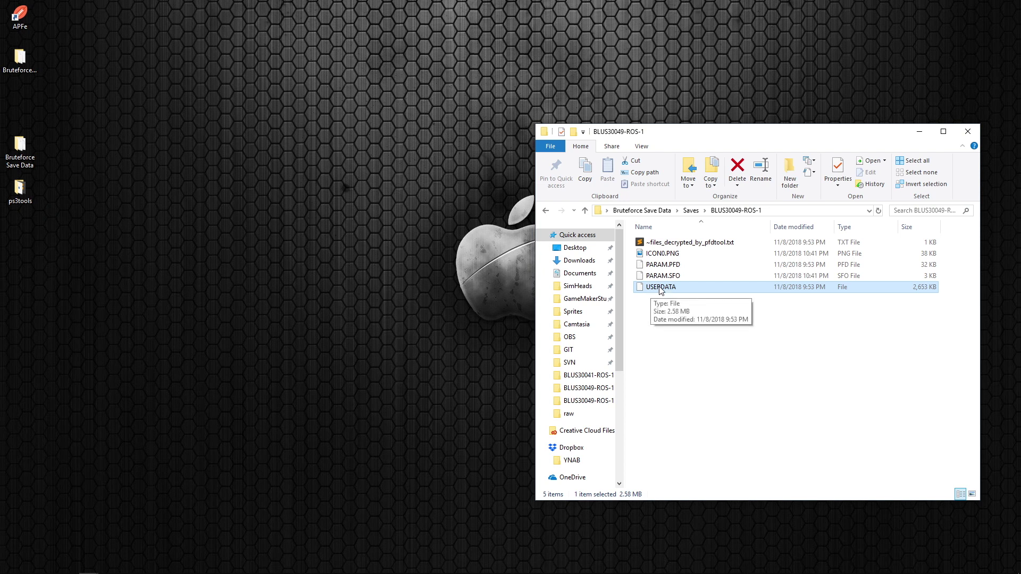
{"action": "double_click", "coordinate": [25, 20]}
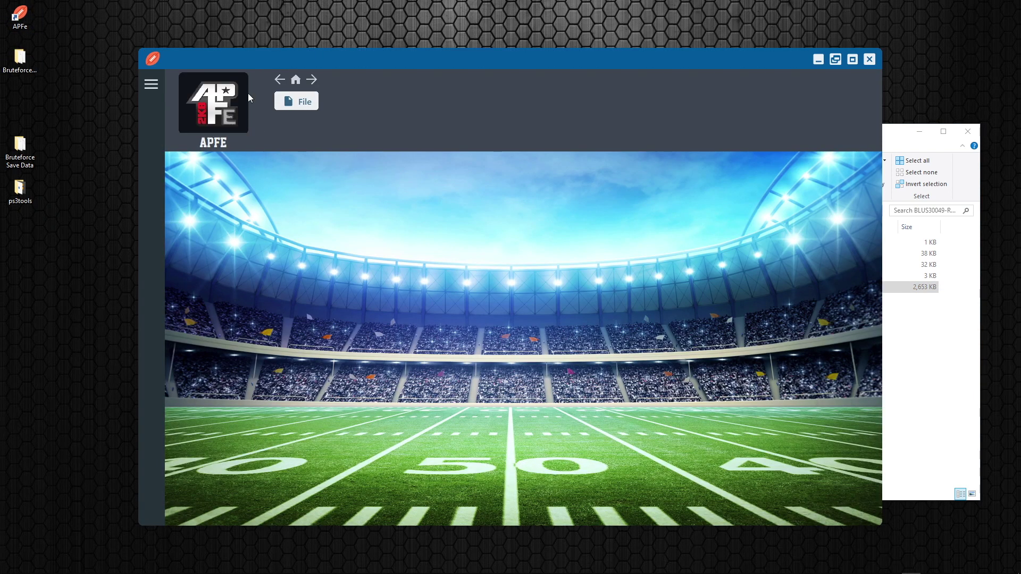
{"action": "left_click", "coordinate": [296, 101]}
Open USERDATA from Desktop\Bruteforce Save Data\Saves\BLUS30049-ROS-1 in APFe, declining the offline rebuild
{"action": "left_click", "coordinate": [306, 125]}
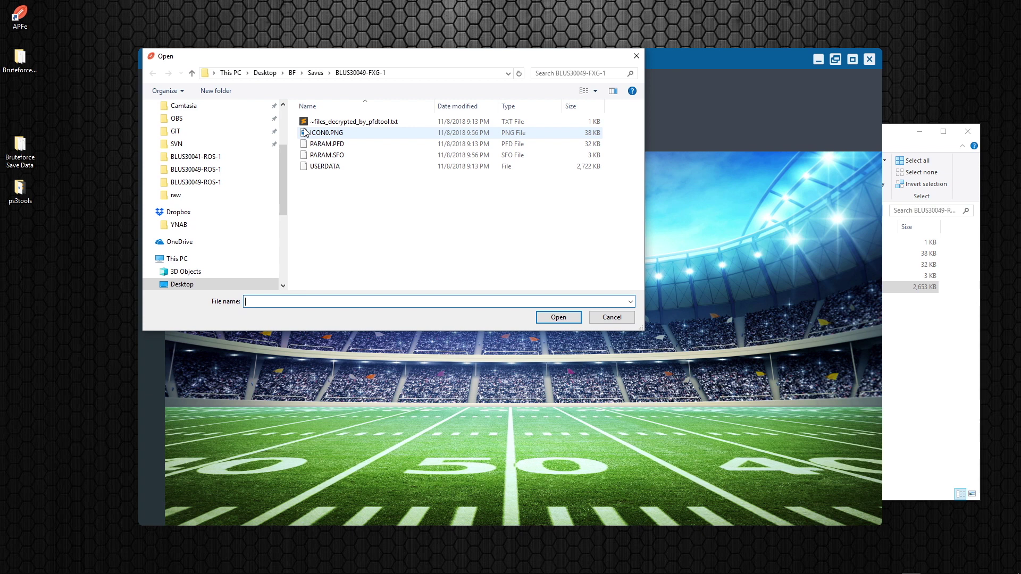
{"action": "left_click", "coordinate": [265, 73]}
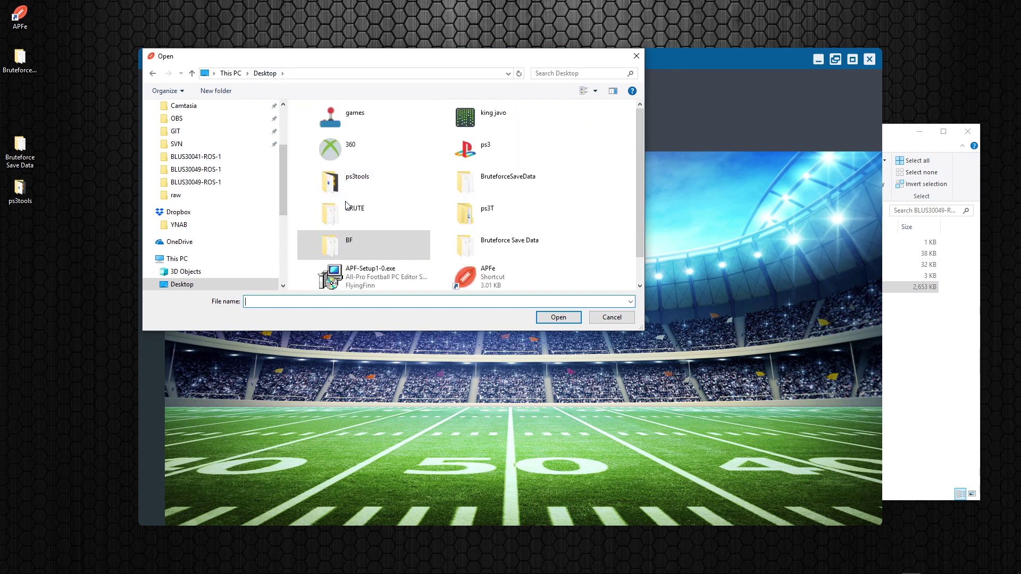
{"action": "double_click", "coordinate": [478, 242]}
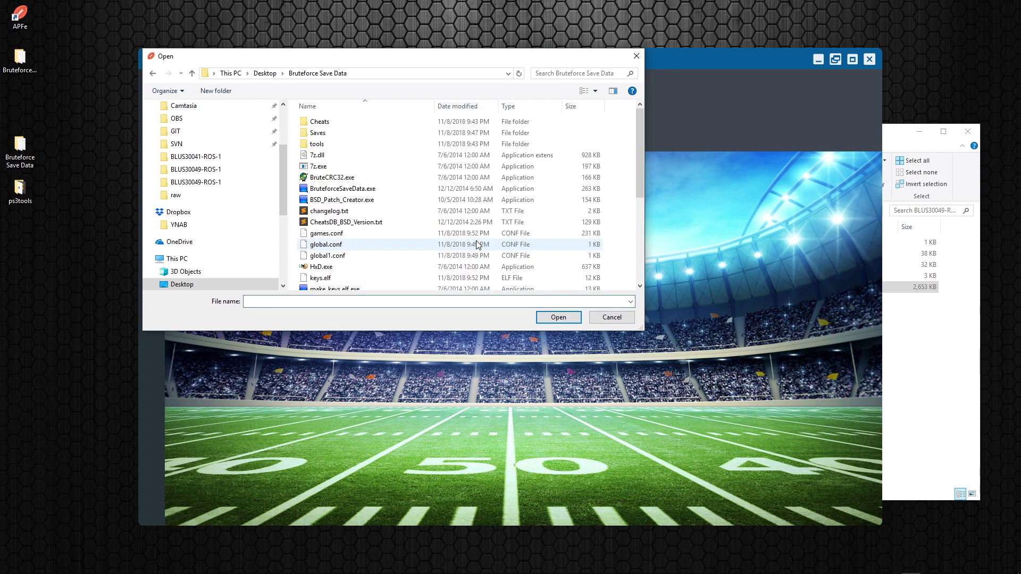
{"action": "double_click", "coordinate": [321, 134]}
{"action": "double_click", "coordinate": [326, 134]}
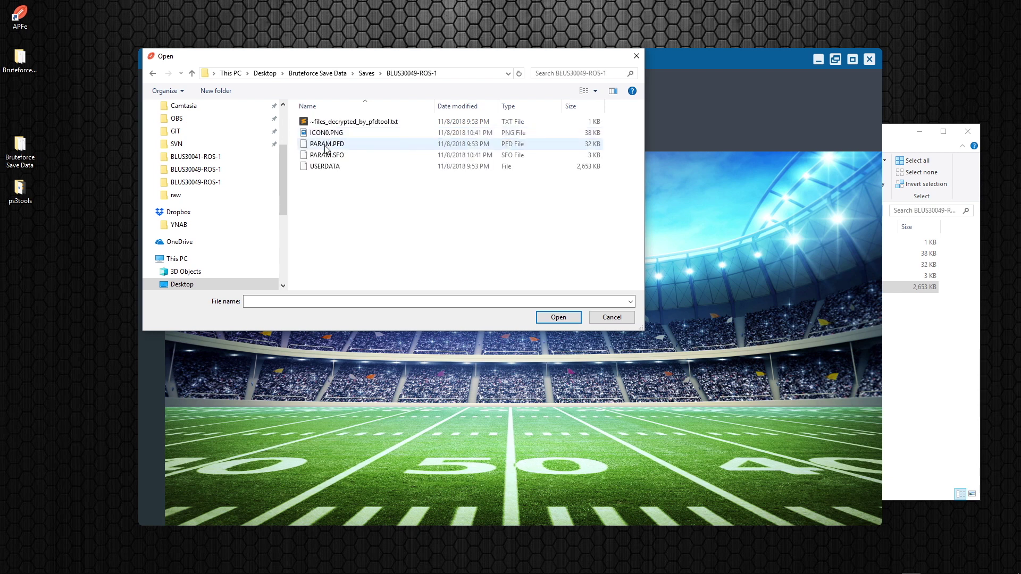
{"action": "double_click", "coordinate": [326, 167]}
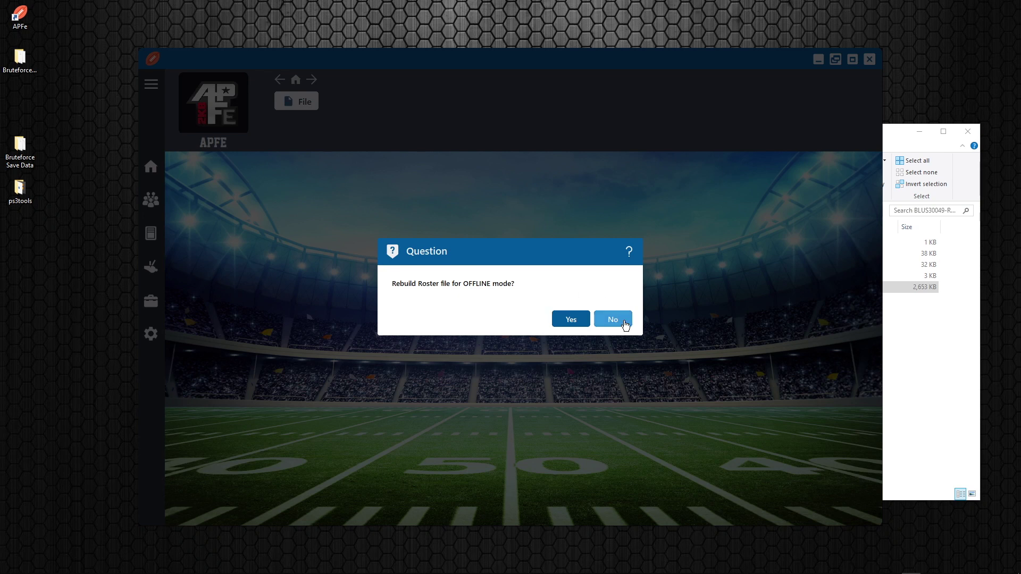
{"action": "left_click", "coordinate": [625, 321]}
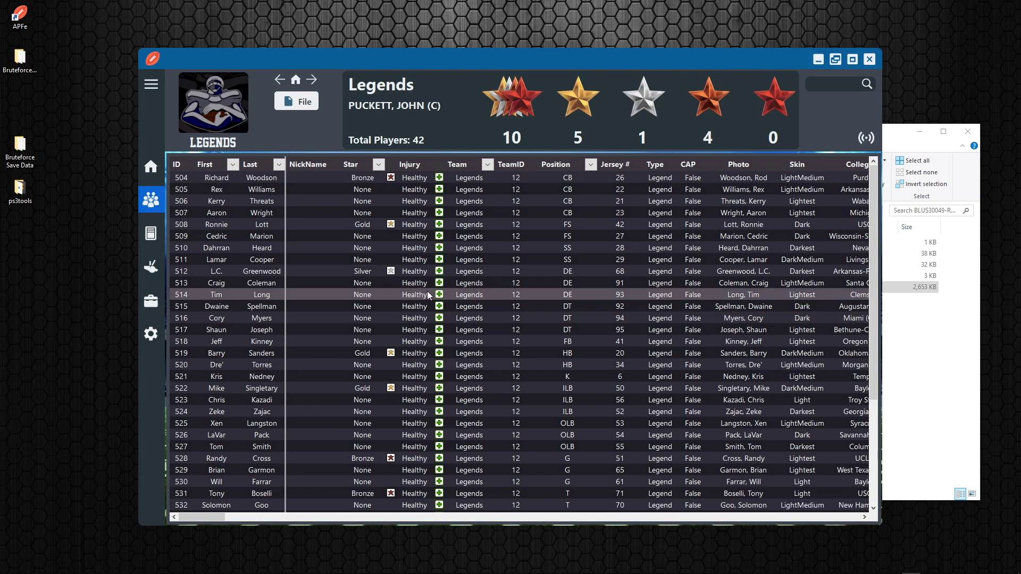
{"action": "left_click", "coordinate": [213, 122]}
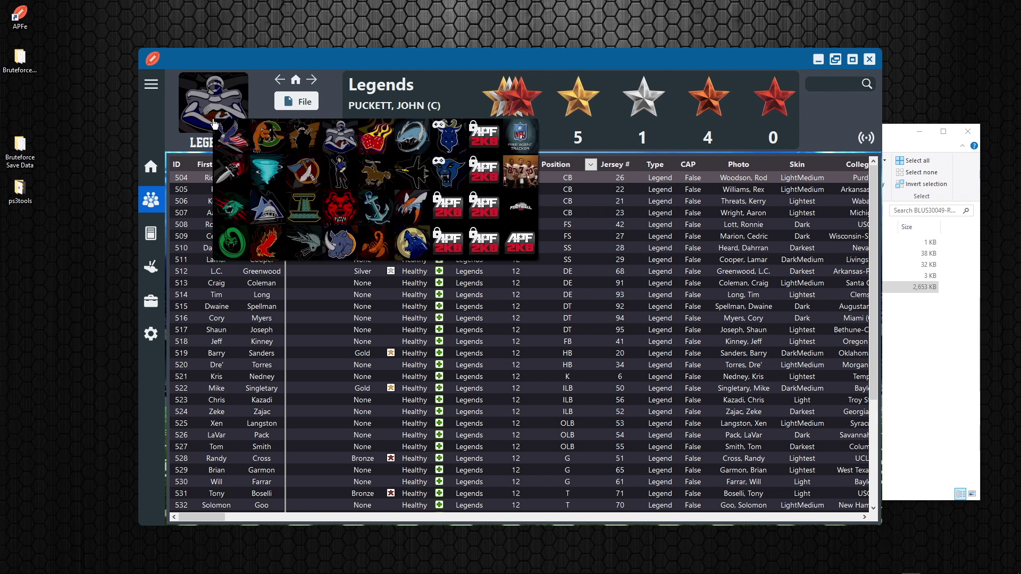
{"action": "left_click", "coordinate": [262, 176]}
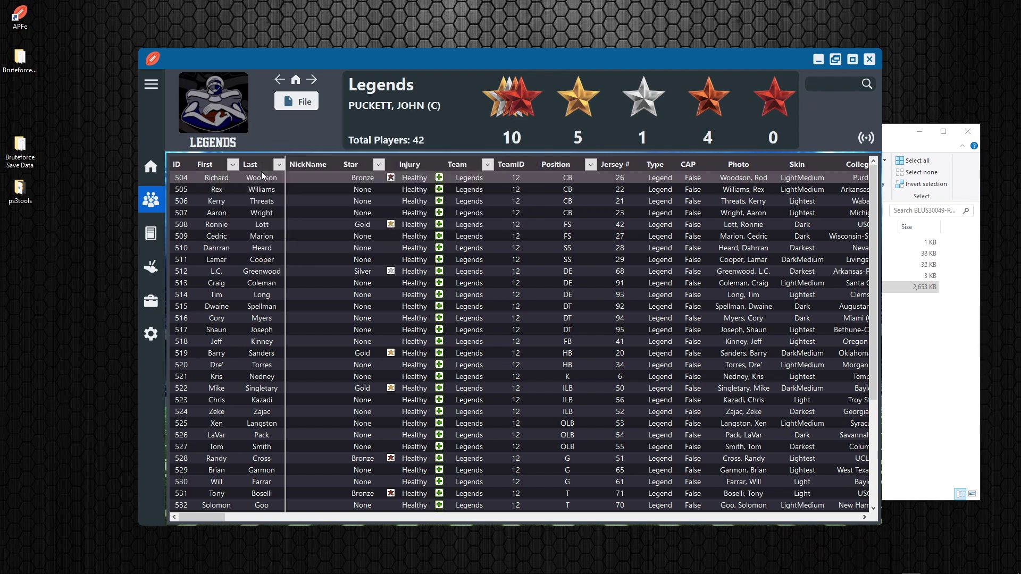
Change the #32 halfback's last name from Simpson to Sharpe
{"action": "scroll", "coordinate": [260, 297], "scroll_direction": "down", "scroll_amount": 4}
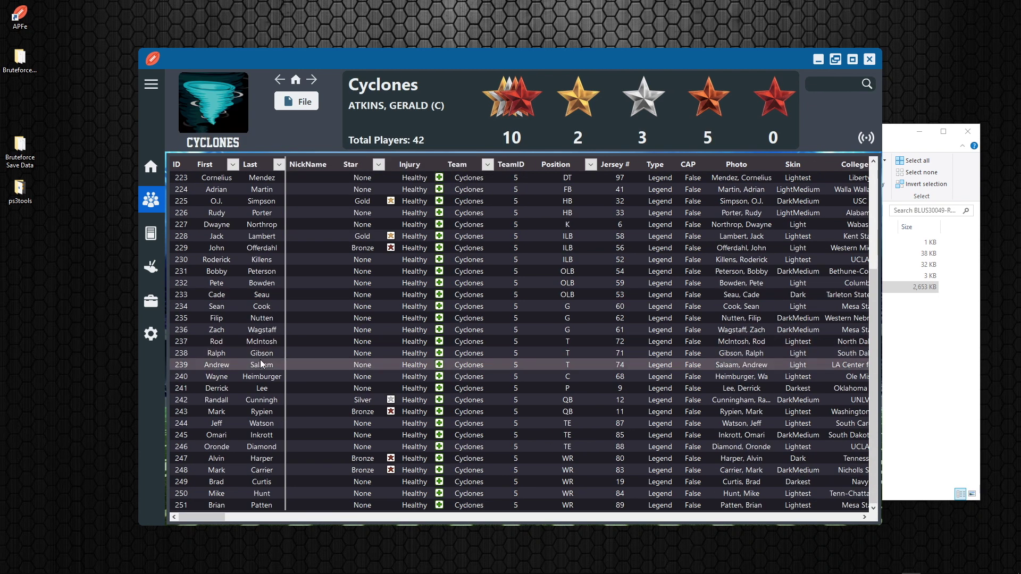
{"action": "scroll", "coordinate": [228, 425], "scroll_direction": "up", "scroll_amount": 4}
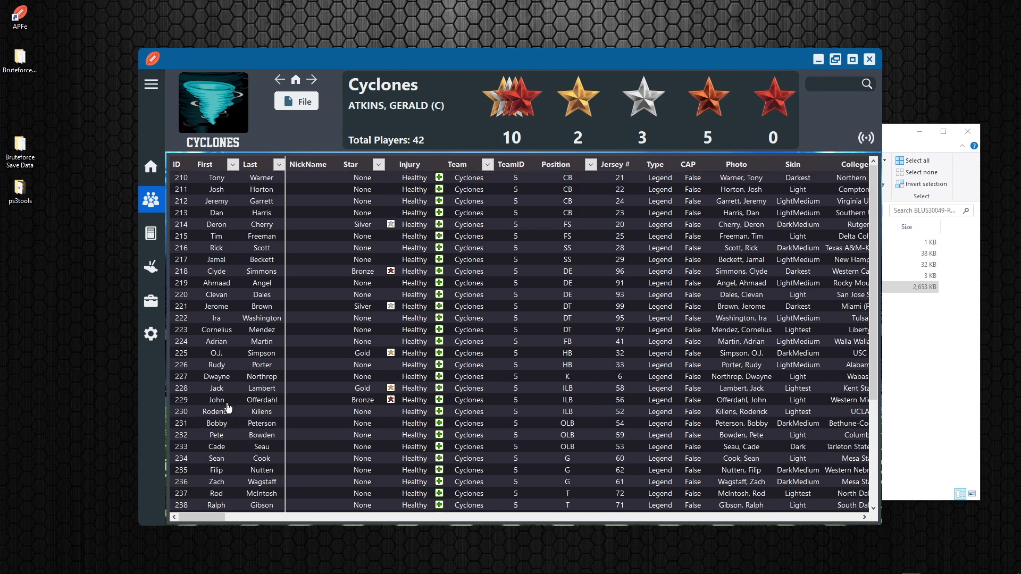
{"action": "double_click", "coordinate": [229, 352]}
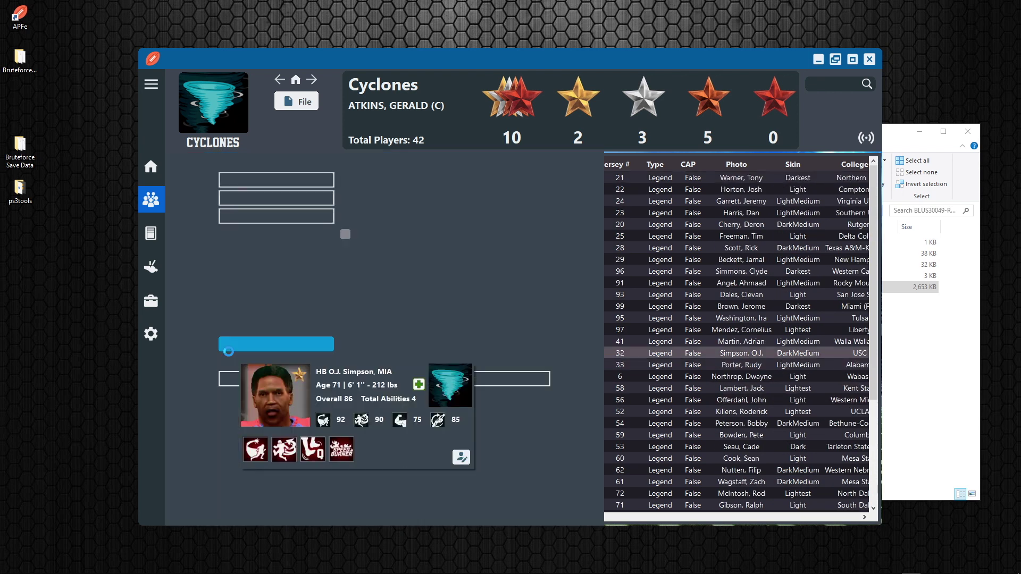
{"action": "left_click", "coordinate": [346, 200]}
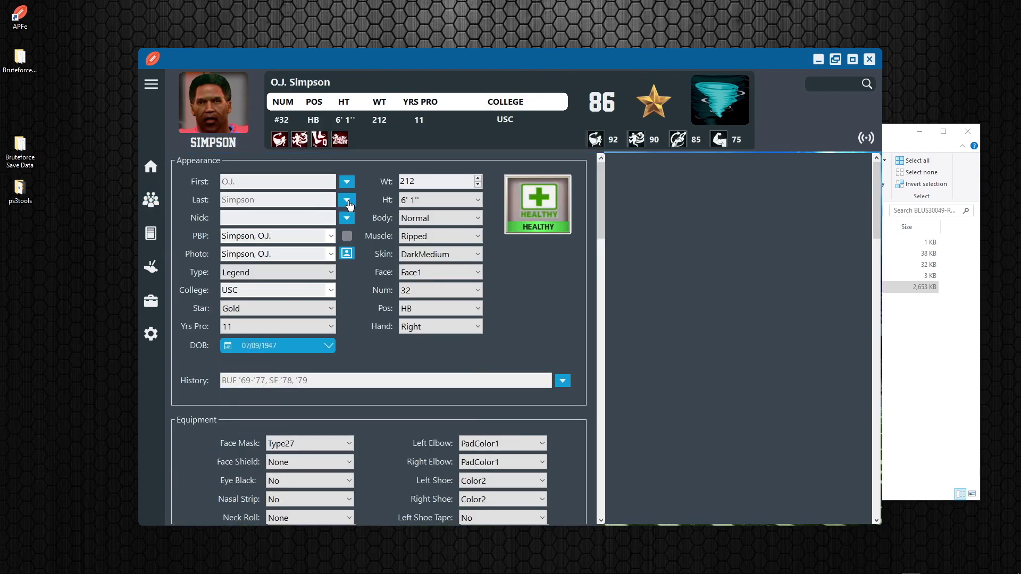
{"action": "left_click", "coordinate": [694, 281]}
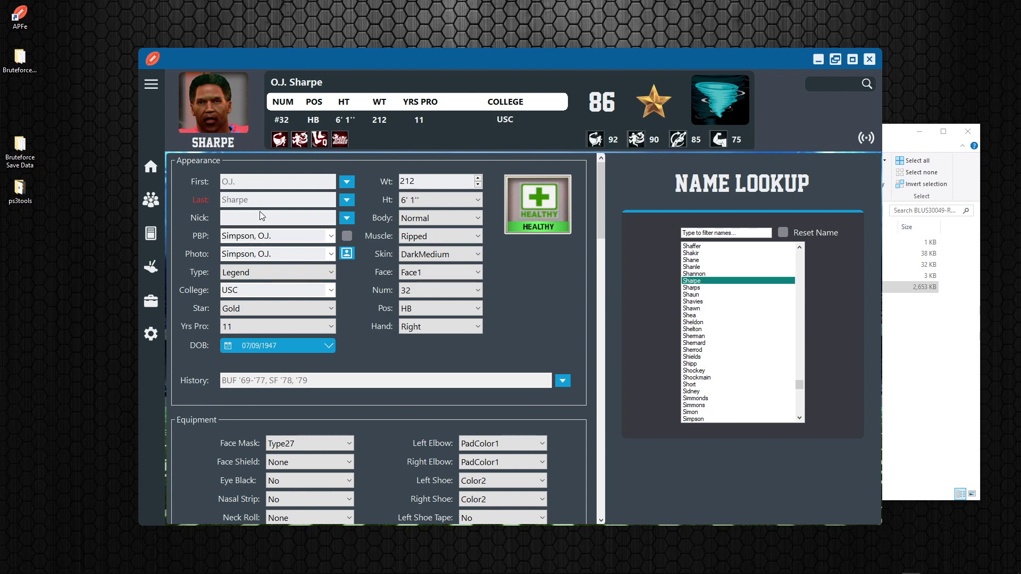
Save the edited roster file, keeping existing CAP names
{"action": "left_click", "coordinate": [151, 167]}
{"action": "left_click", "coordinate": [295, 105]}
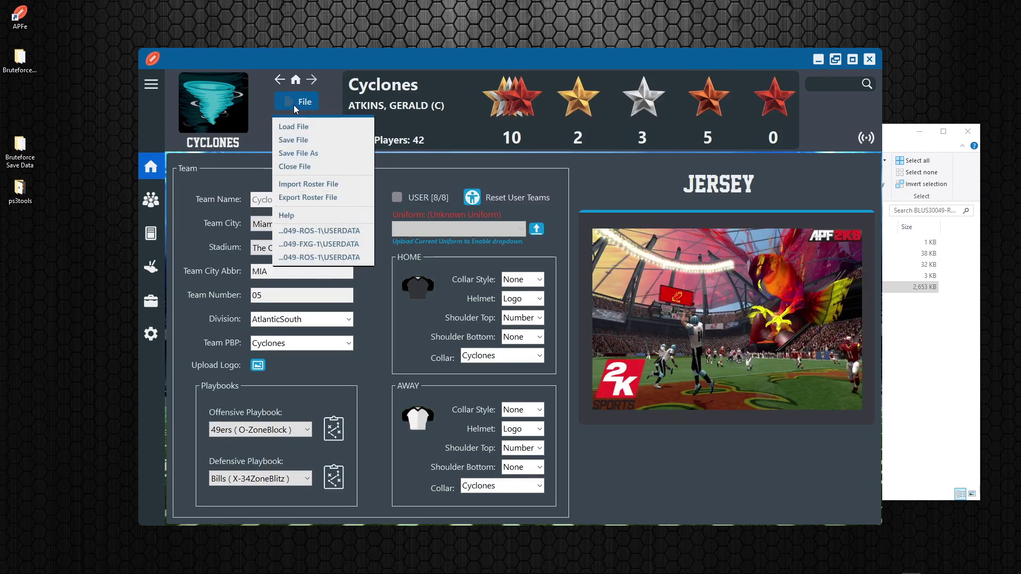
{"action": "left_click", "coordinate": [318, 140]}
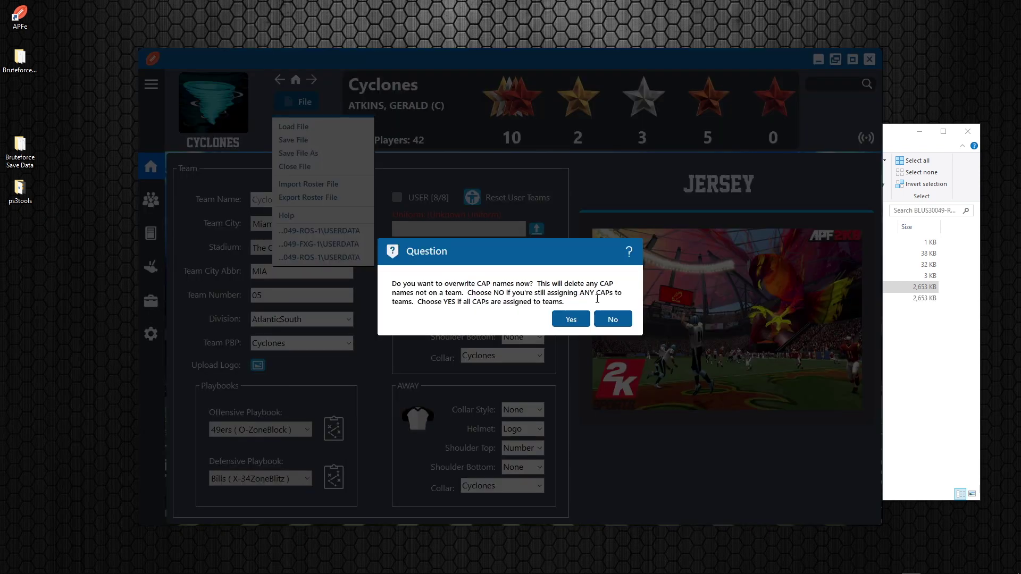
{"action": "left_click", "coordinate": [616, 319]}
{"action": "left_click", "coordinate": [614, 319]}
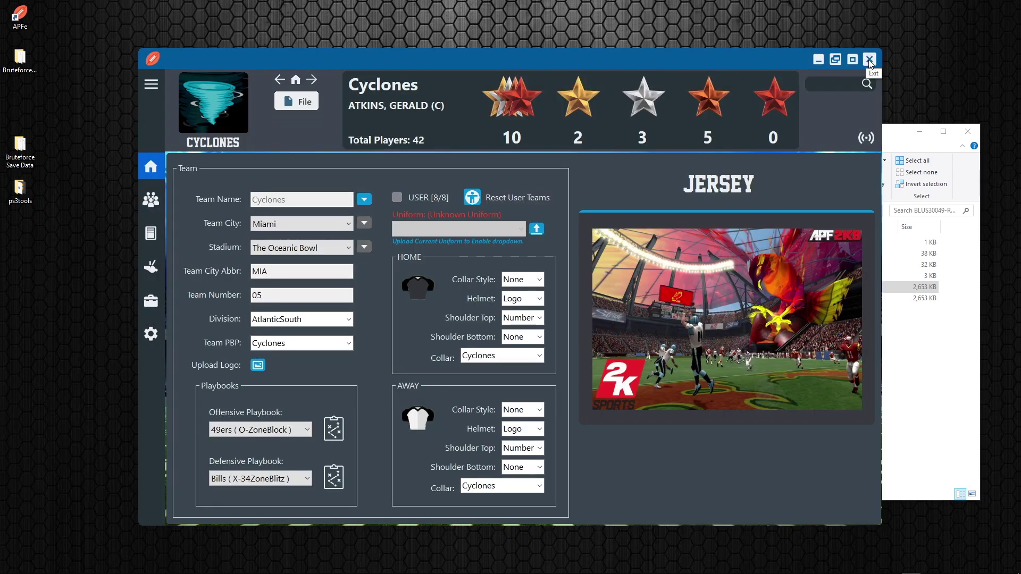
Delete the USERDATA.bak1 backup from the BLUS30049-ROS-1 folder
{"action": "left_click", "coordinate": [818, 59]}
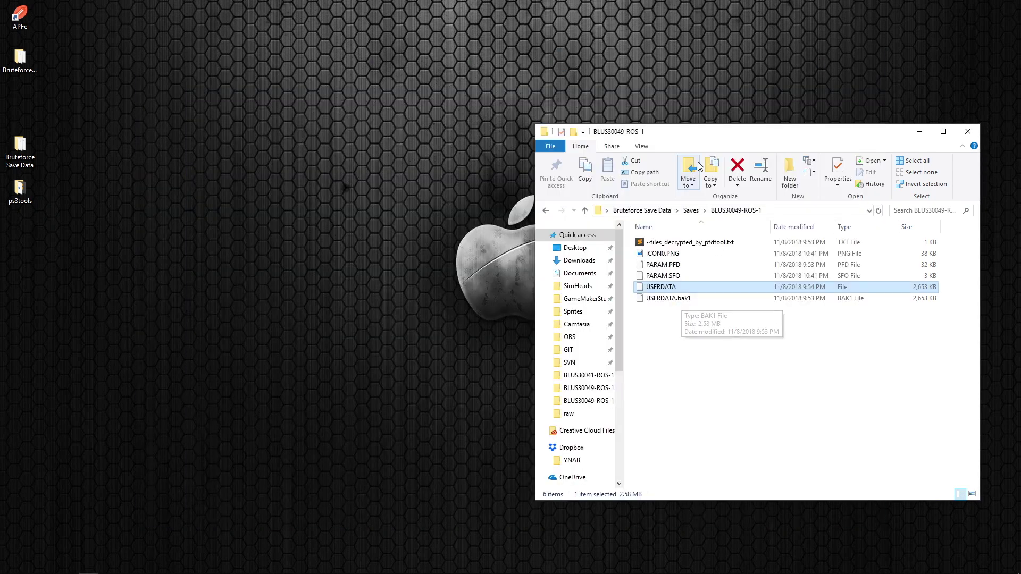
{"action": "left_click_drag", "start_coordinate": [713, 132], "coordinate": [483, 145]}
{"action": "left_click", "coordinate": [445, 307]}
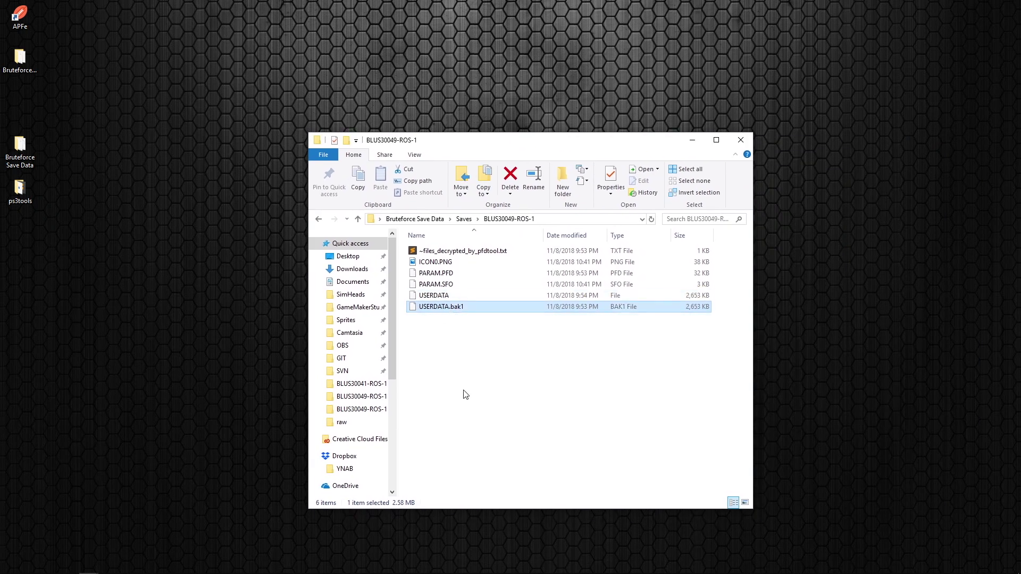
{"action": "key", "text": "Delete"}
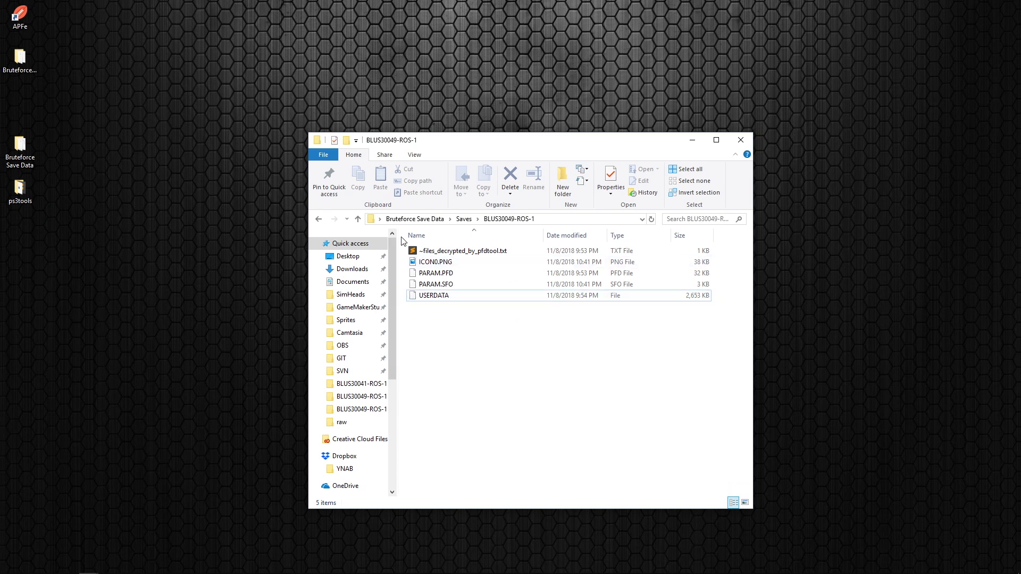
Go up to Saves, minimize Explorer, and bring back Bruteforce Save Data
{"action": "left_click", "coordinate": [464, 219]}
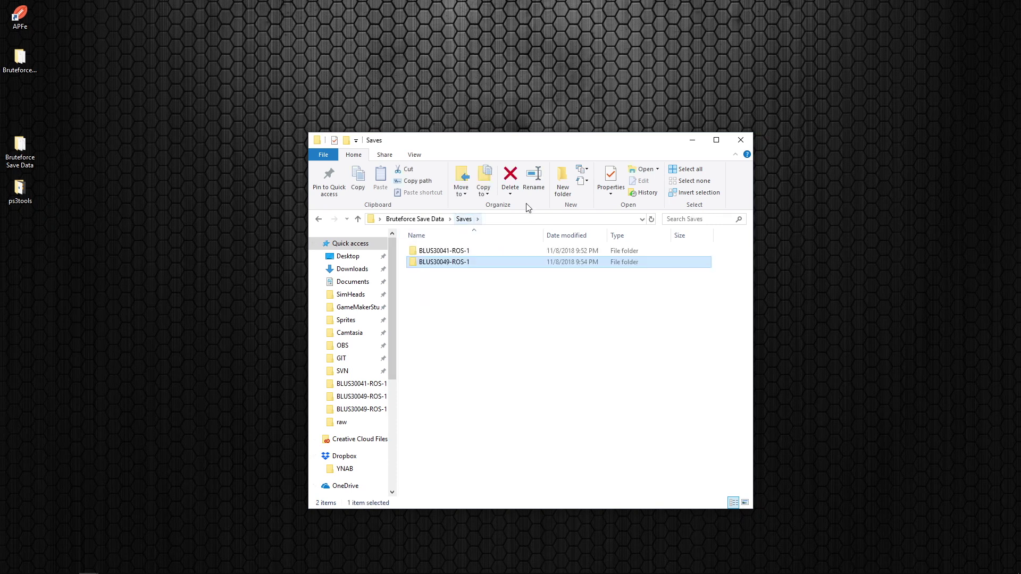
{"action": "left_click", "coordinate": [691, 142]}
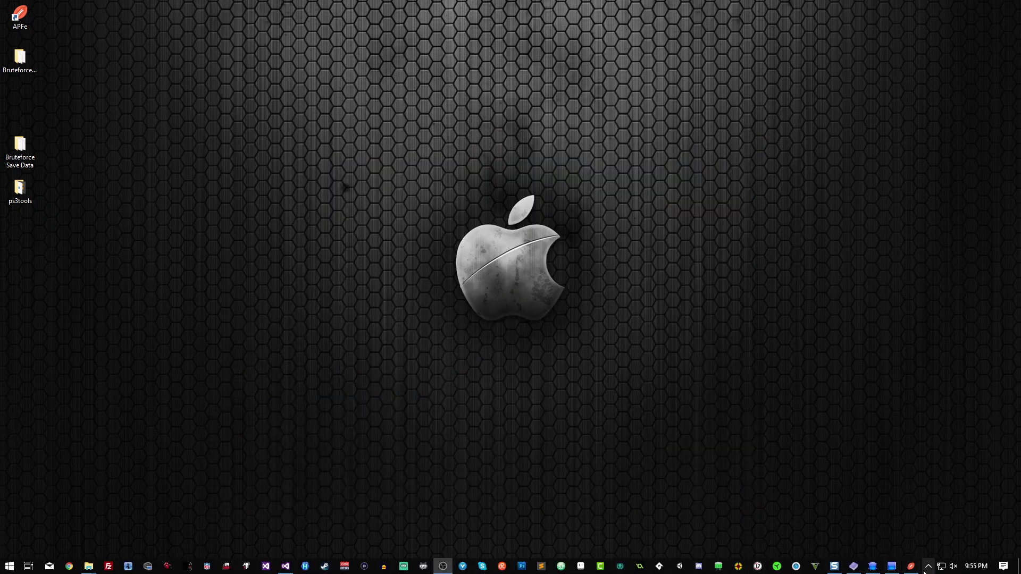
{"action": "left_click", "coordinate": [897, 567]}
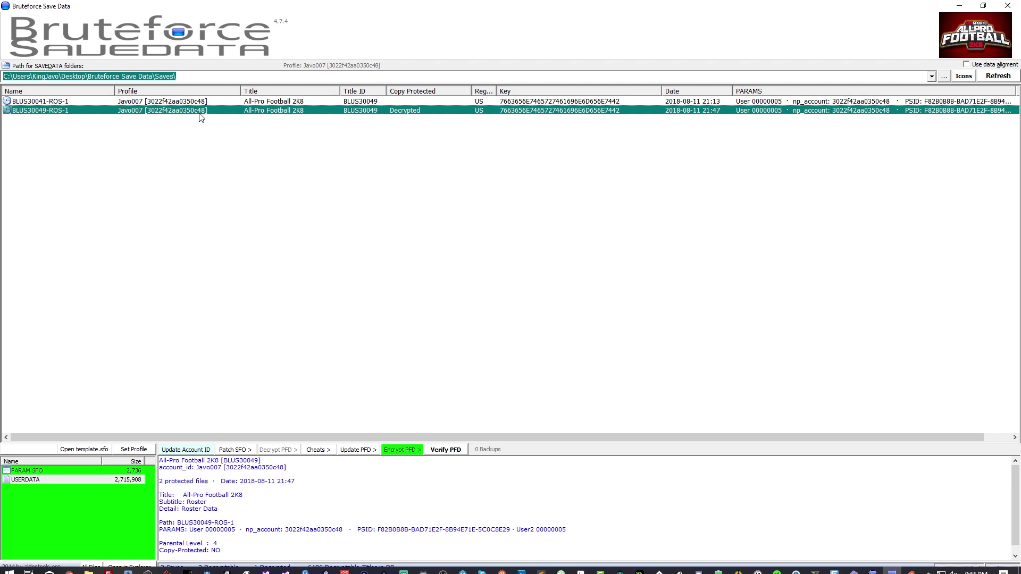
Encrypt all files in the BLUS30049-ROS-1 save
{"action": "right_click", "coordinate": [340, 110]}
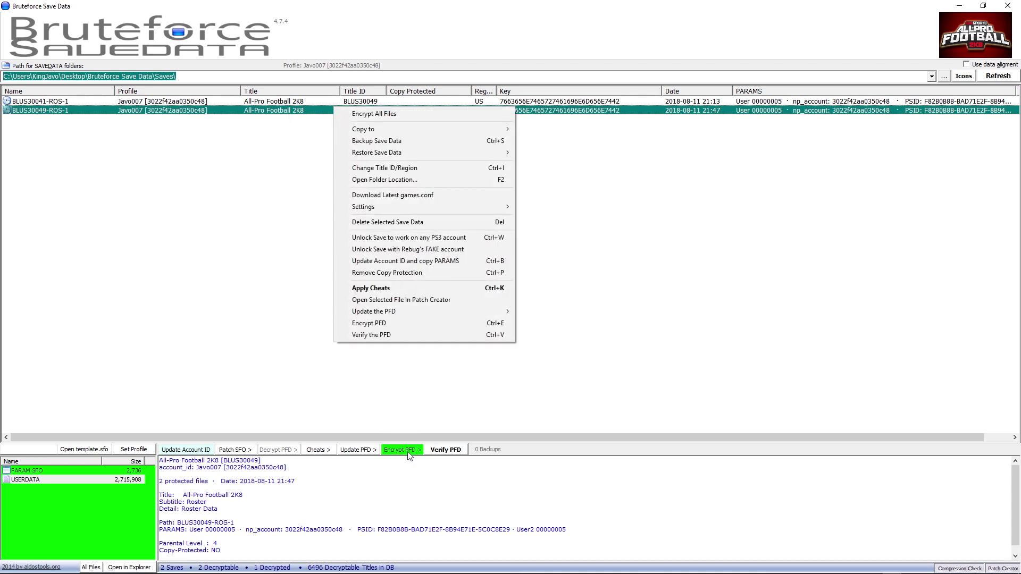
{"action": "left_click", "coordinate": [398, 113]}
{"action": "left_click", "coordinate": [482, 326]}
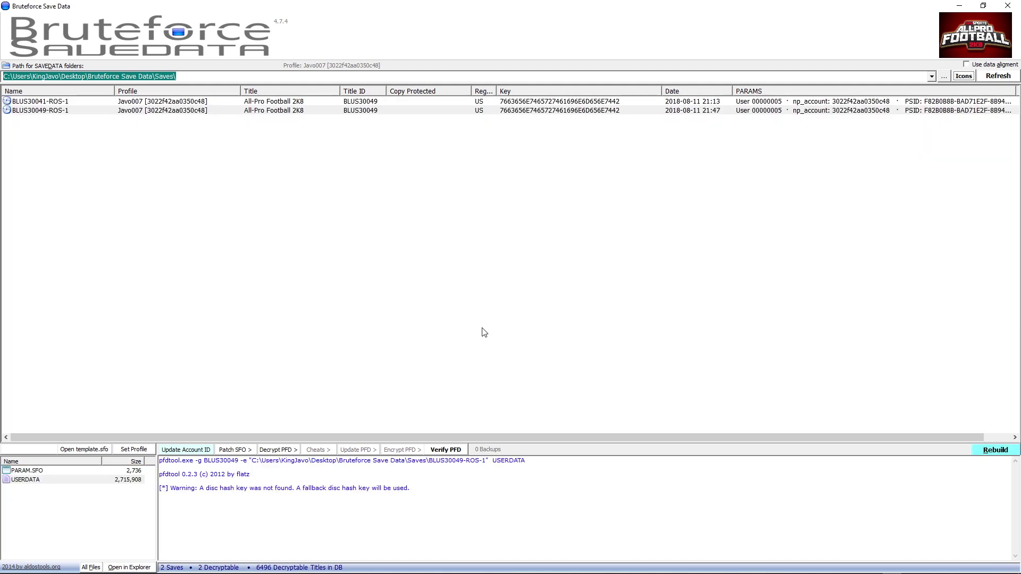
Verify the save's PFD hashes report OK, then minimize Bruteforce Save Data
{"action": "left_click", "coordinate": [245, 111]}
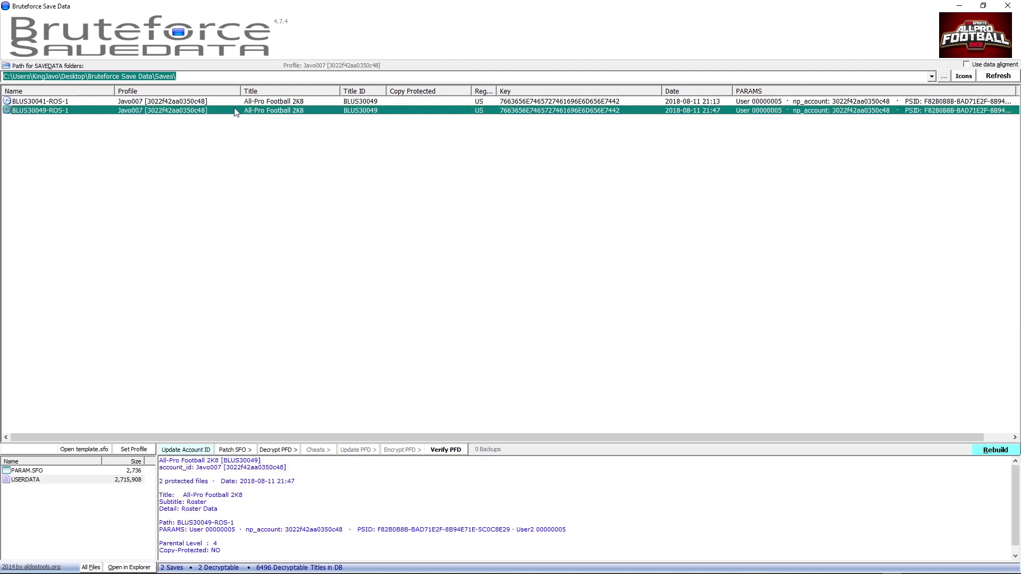
{"action": "left_click", "coordinate": [450, 450]}
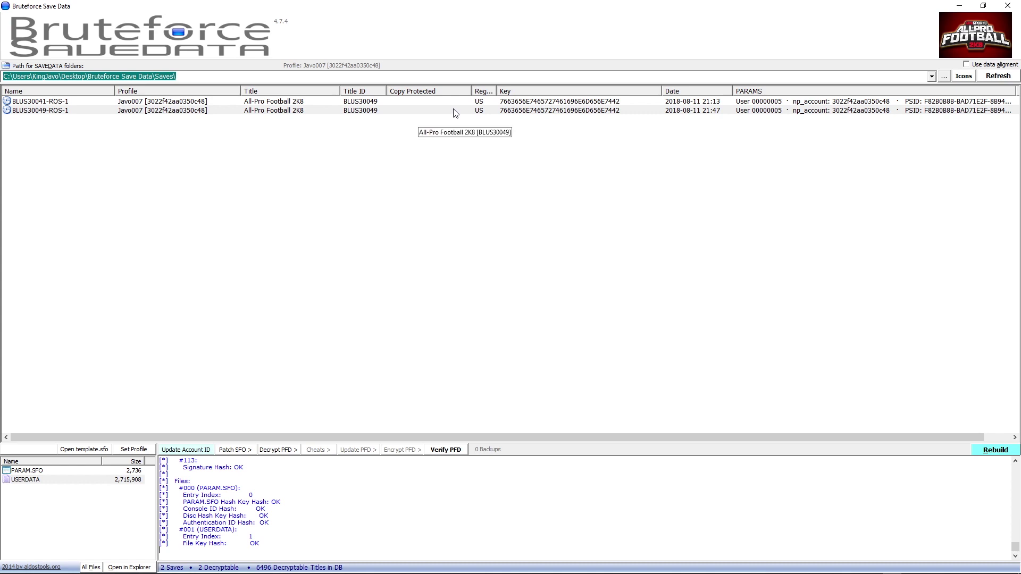
{"action": "left_click", "coordinate": [957, 8]}
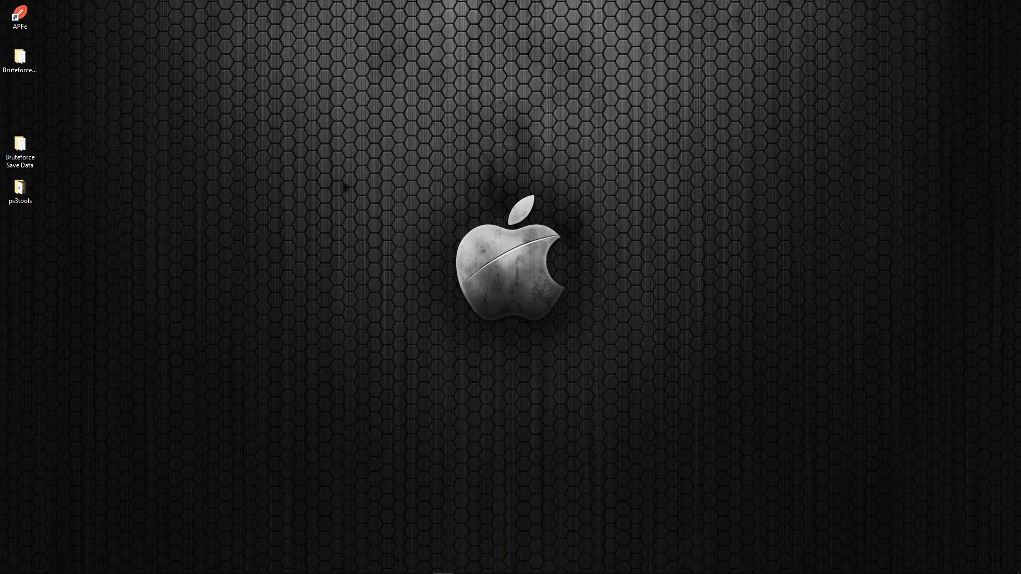
Open the USB drive's PS3\SAVEDATA folder and the Saves folder side by side
{"action": "mouse_move", "coordinate": [873, 566]}
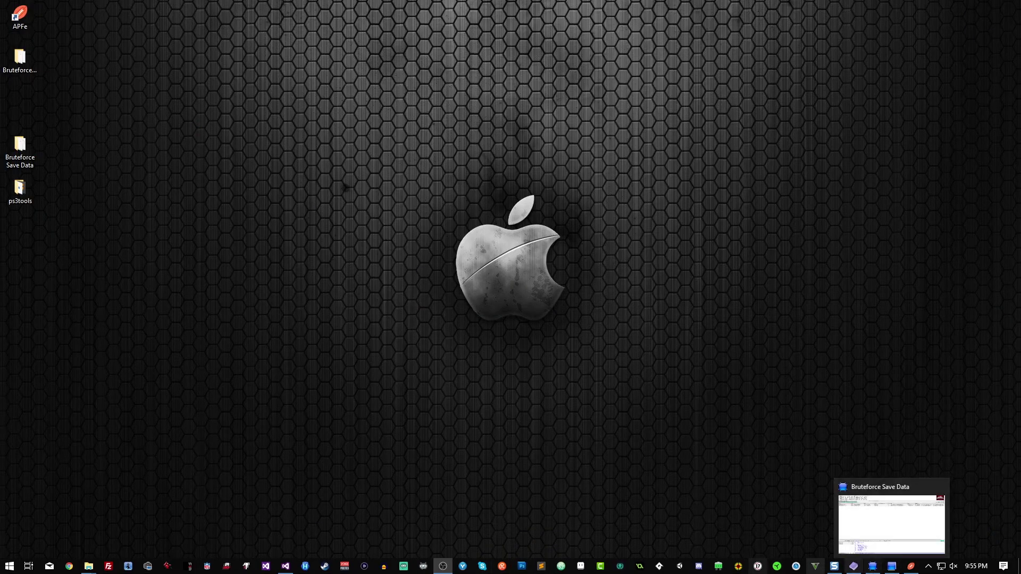
{"action": "right_click", "coordinate": [88, 565]}
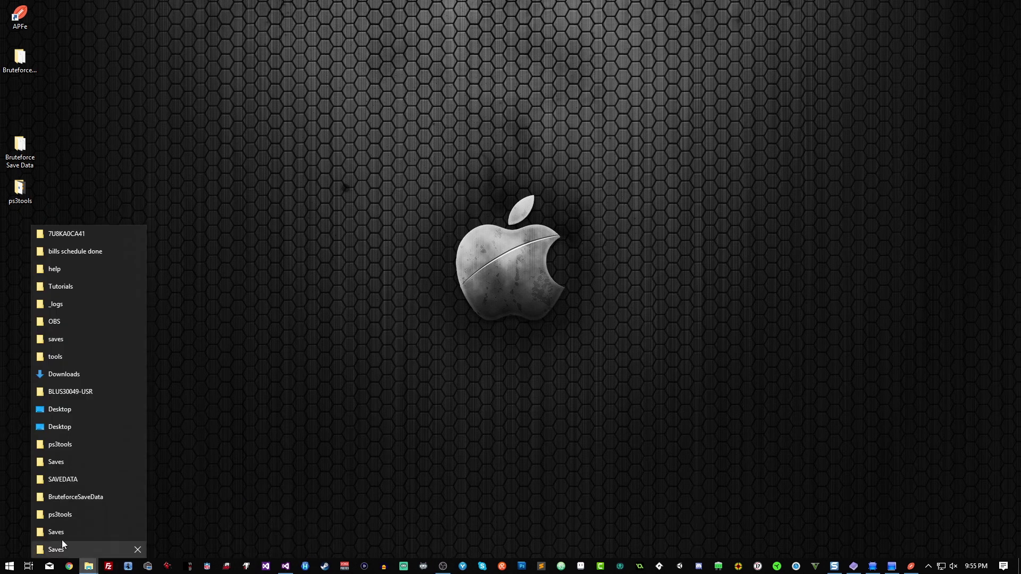
{"action": "left_click", "coordinate": [67, 482]}
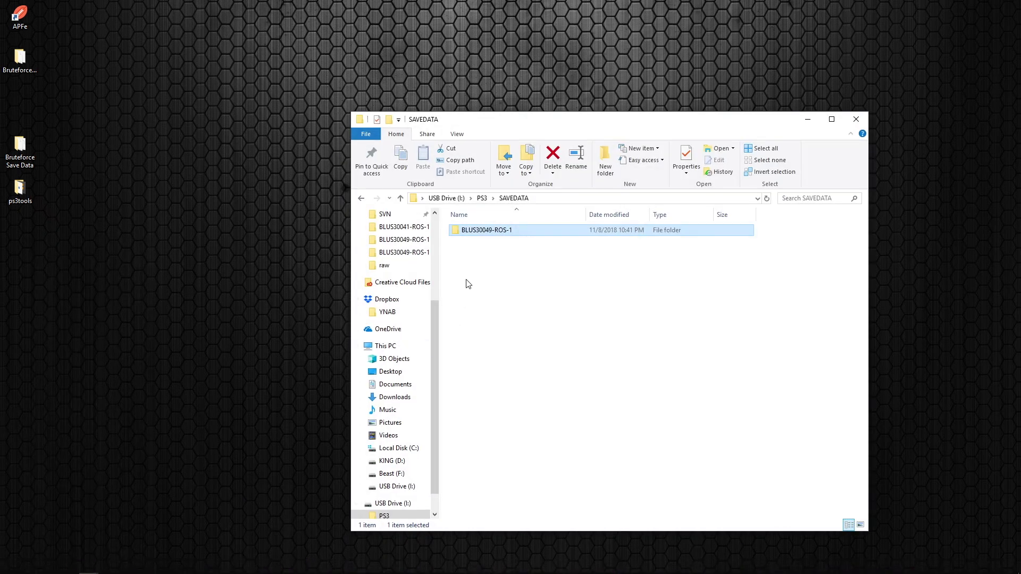
{"action": "right_click", "coordinate": [88, 565]}
{"action": "left_click", "coordinate": [55, 549]}
{"action": "left_click_drag", "start_coordinate": [549, 138], "coordinate": [255, 145]}
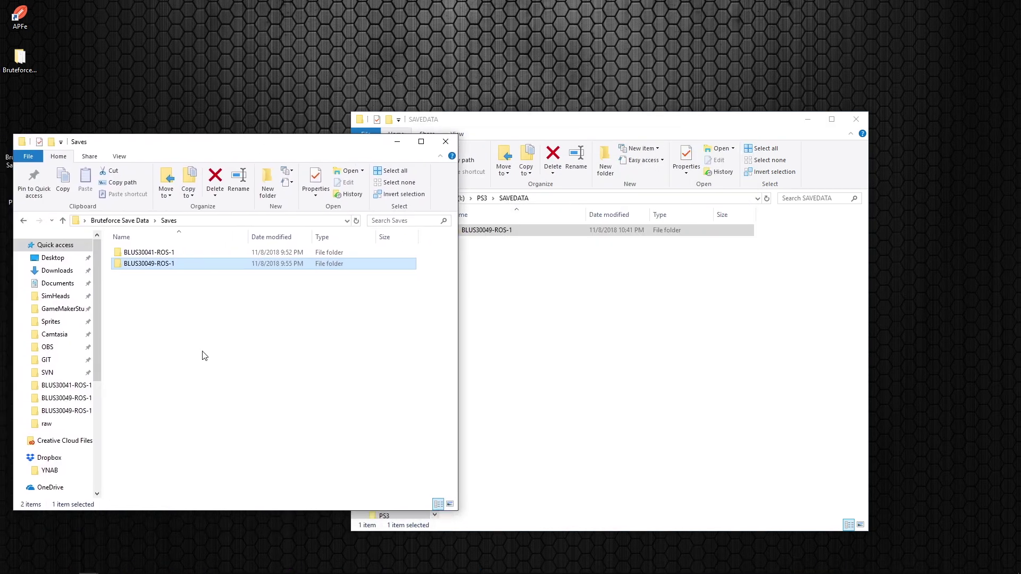
Copy BLUS30049-ROS-1 into USB SAVEDATA, replacing the files in the destination
{"action": "right_click", "coordinate": [177, 269]}
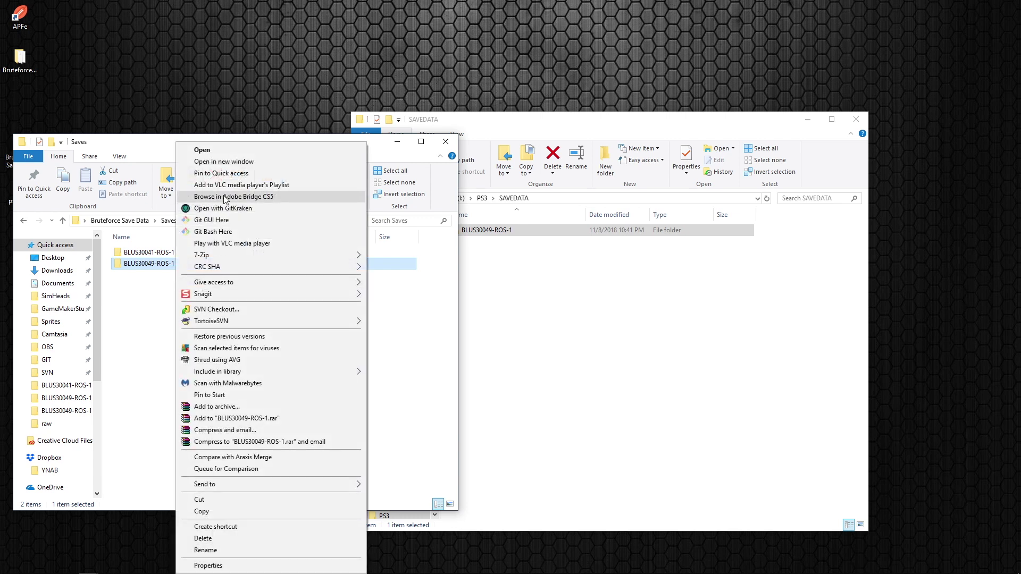
{"action": "left_click", "coordinate": [134, 277]}
{"action": "left_click_drag", "start_coordinate": [140, 265], "coordinate": [493, 328]}
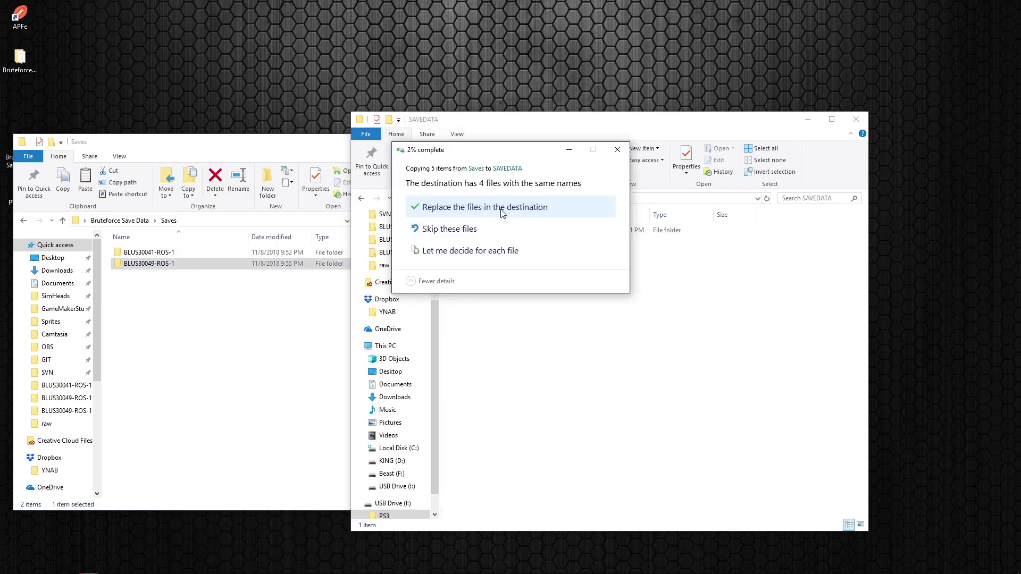
{"action": "left_click", "coordinate": [499, 209]}
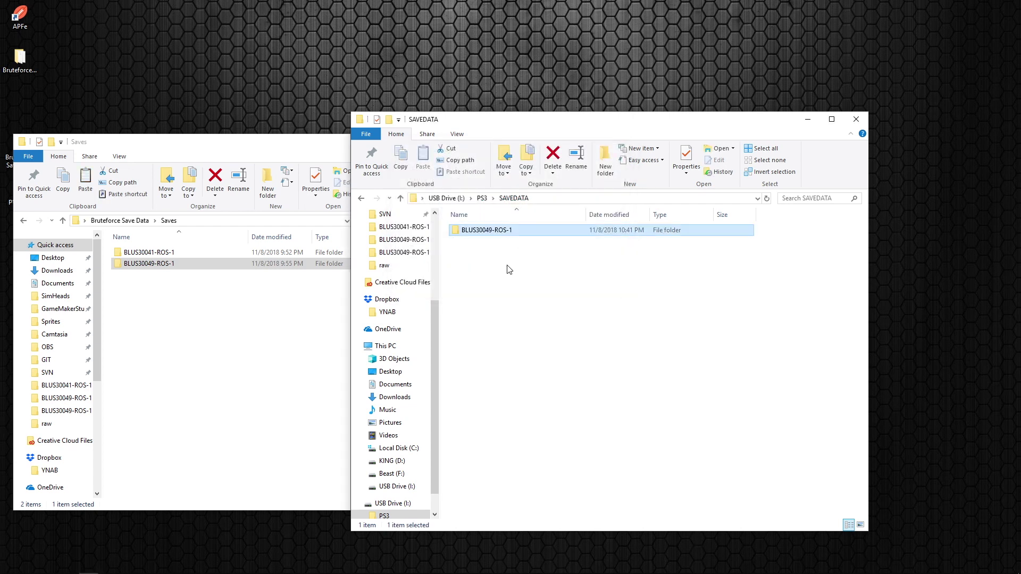